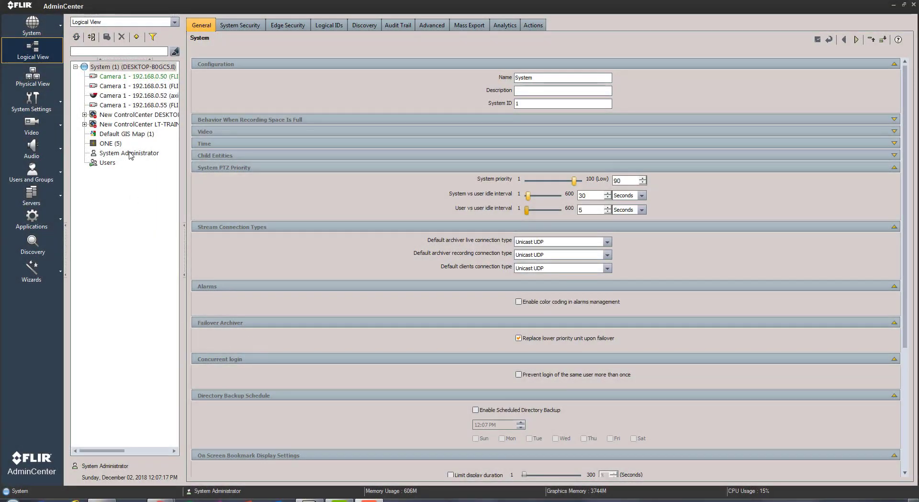
# Step: Check which entity types can be added to the System in the Logical View and close AdminCenter
pyautogui.rightClick(128, 67)
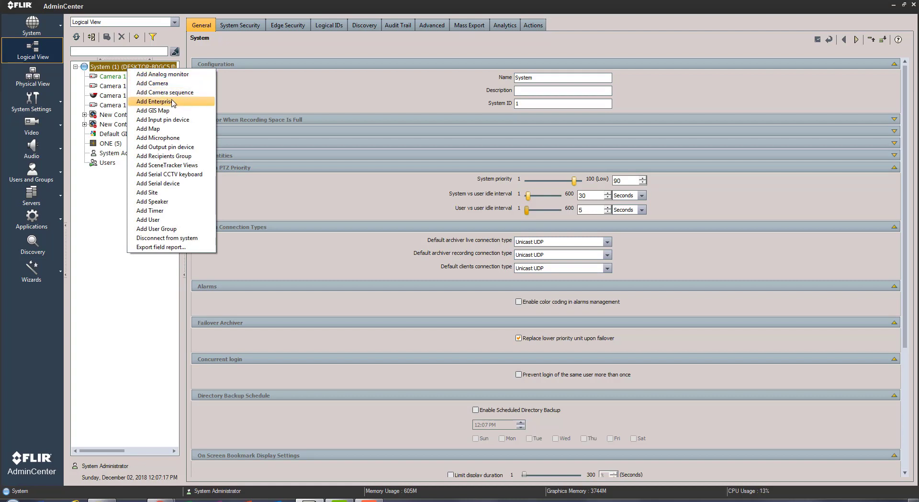
pyautogui.click(913, 5)
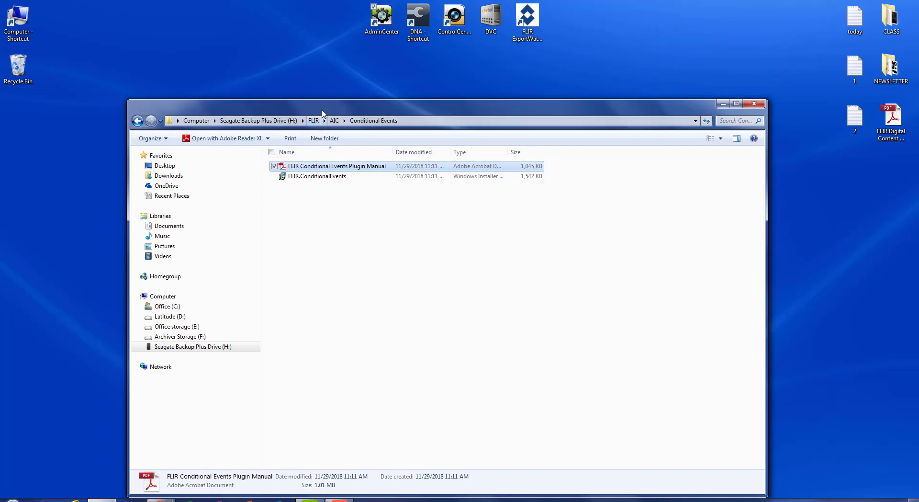
# Step: Open the FLIR Conditional Events Plugin Manual, read the contents, preface, system requirements and installation instructions, and close it
pyautogui.moveTo(322, 112); pyautogui.dragTo(322, 116)
pyautogui.doubleClick(322, 116)
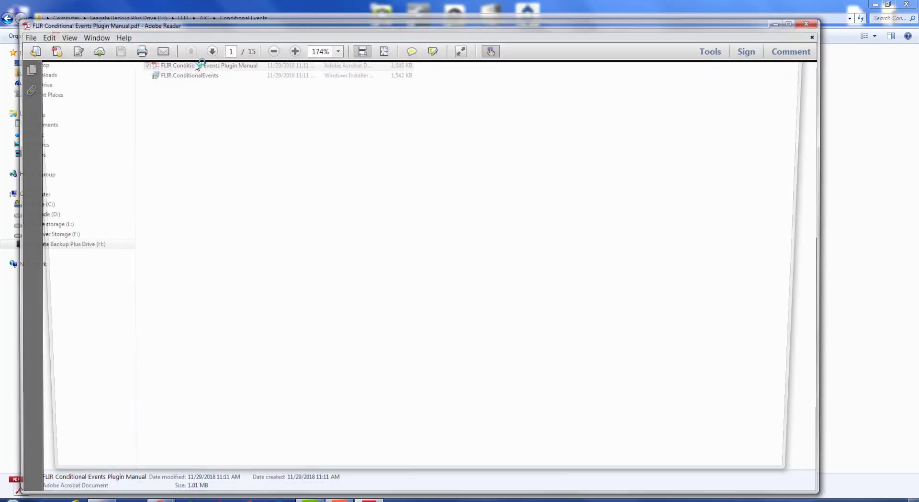
pyautogui.scroll(-10, 317, 266)
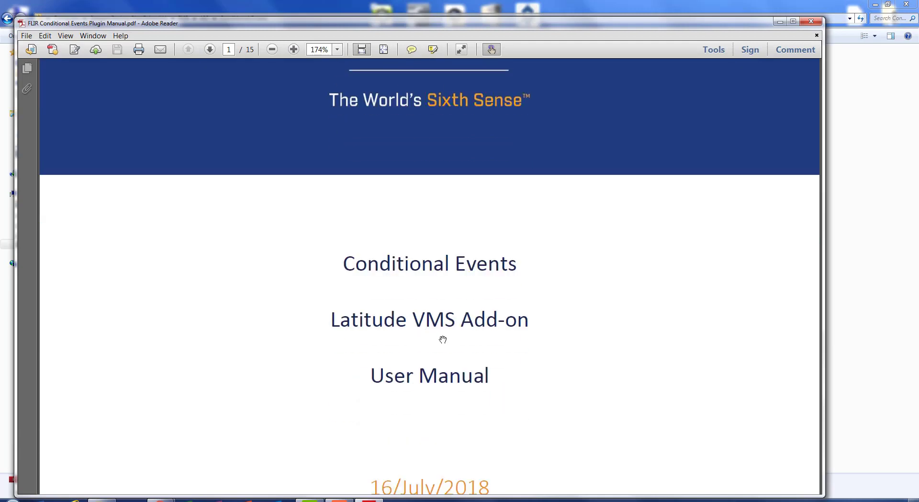
pyautogui.scroll(-3, 323, 346)
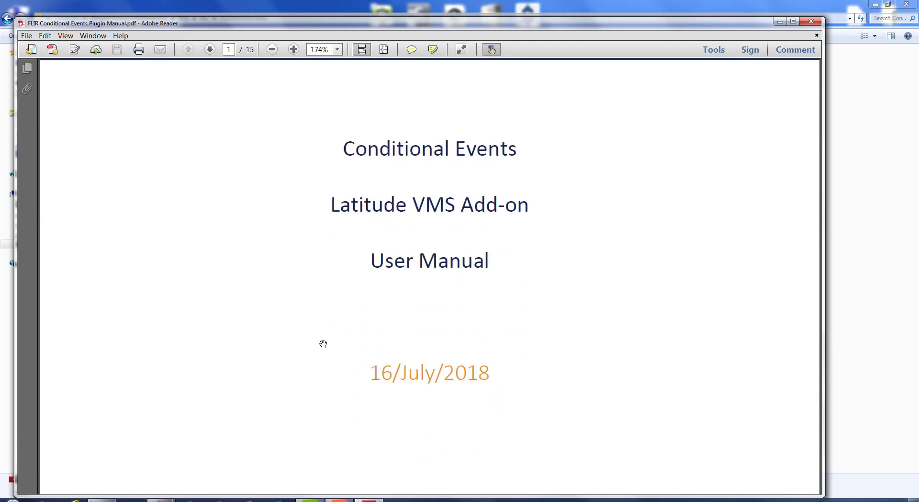
pyautogui.scroll(-17, 323, 343)
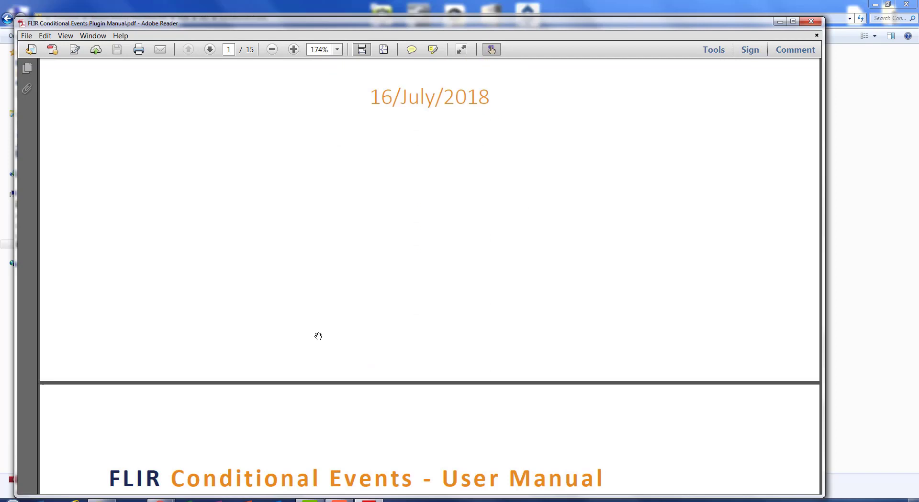
pyautogui.scroll(-4, 324, 341)
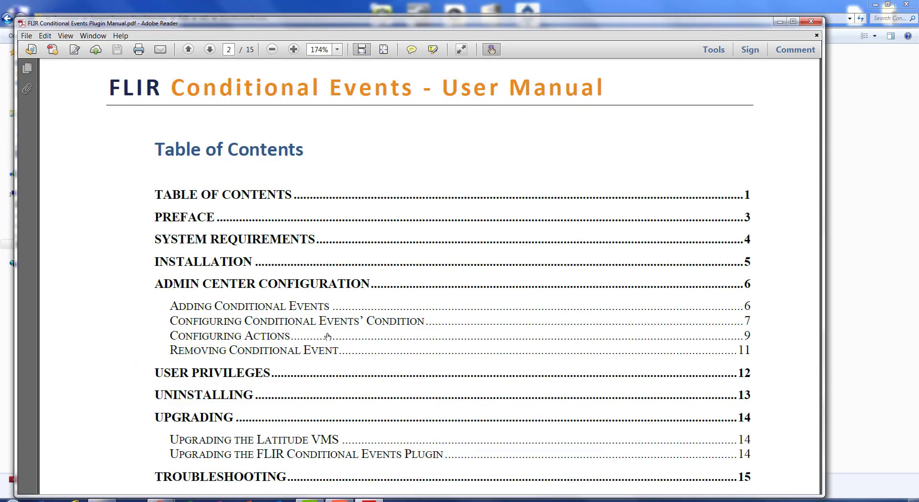
pyautogui.scroll(-18, 339, 314)
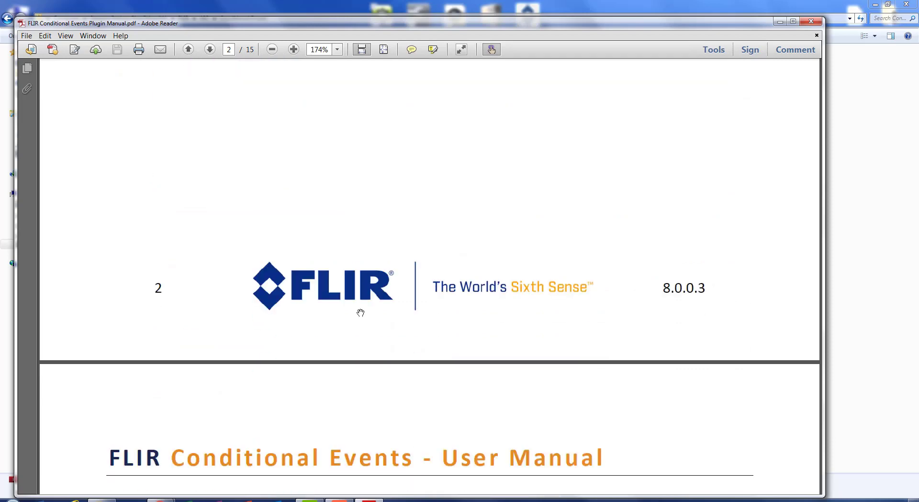
pyautogui.scroll(-13, 360, 313)
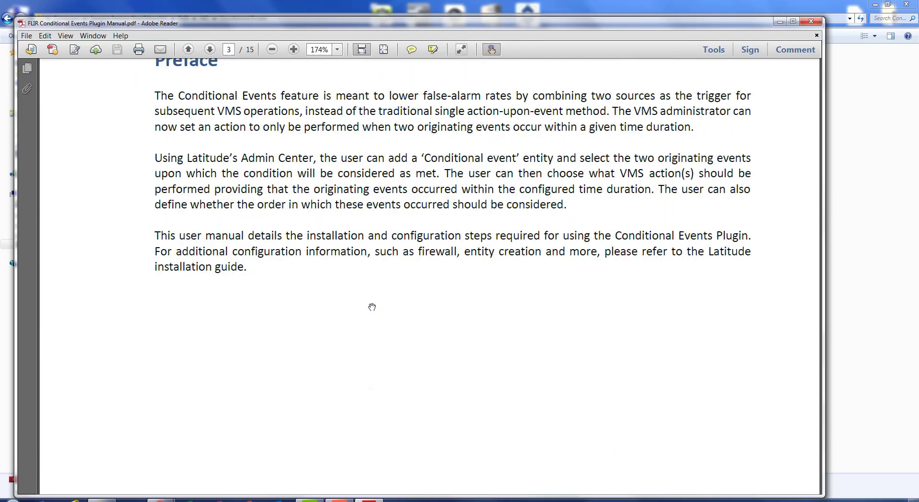
pyautogui.scroll(1, 372, 307)
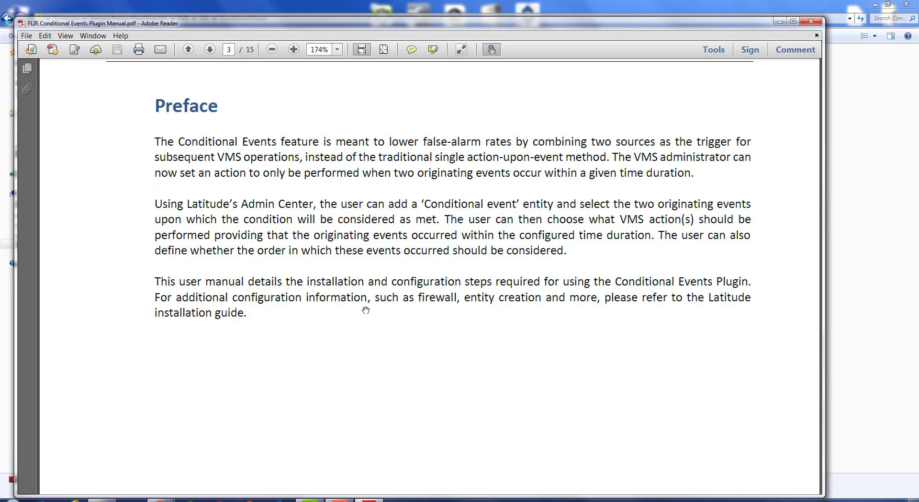
pyautogui.scroll(-14, 365, 310)
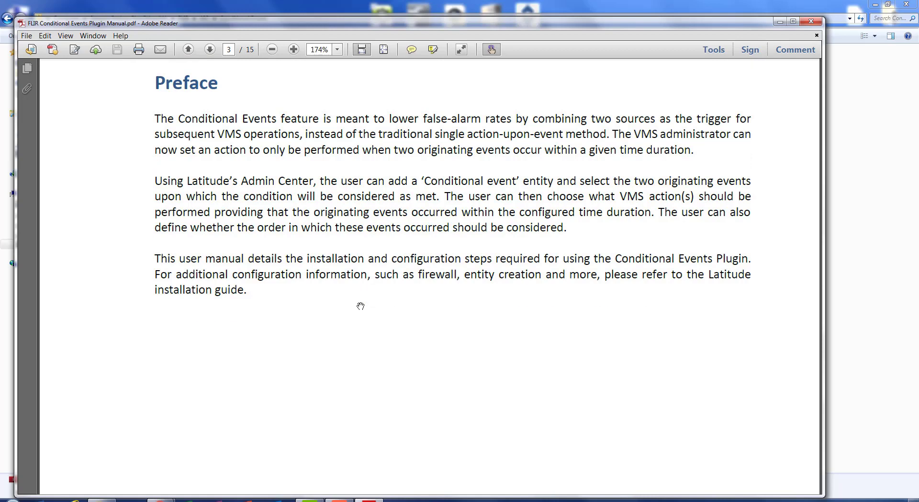
pyautogui.scroll(-5, 383, 308)
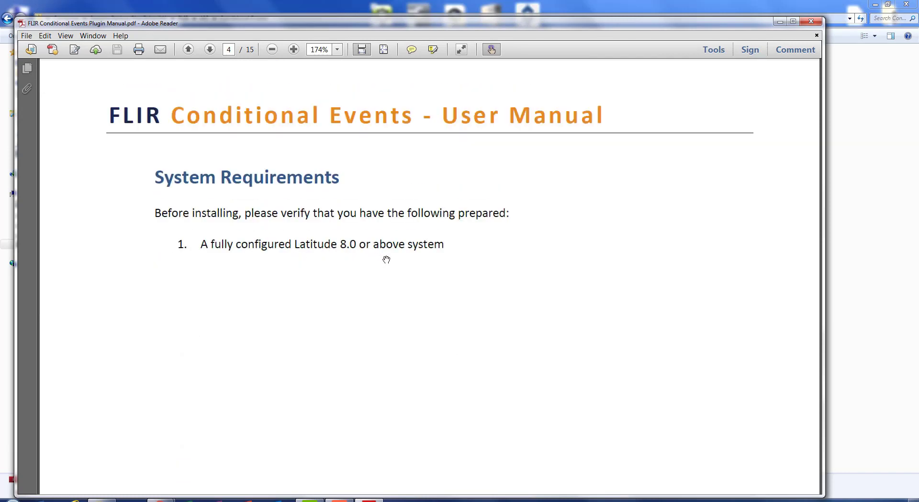
pyautogui.scroll(-18, 386, 259)
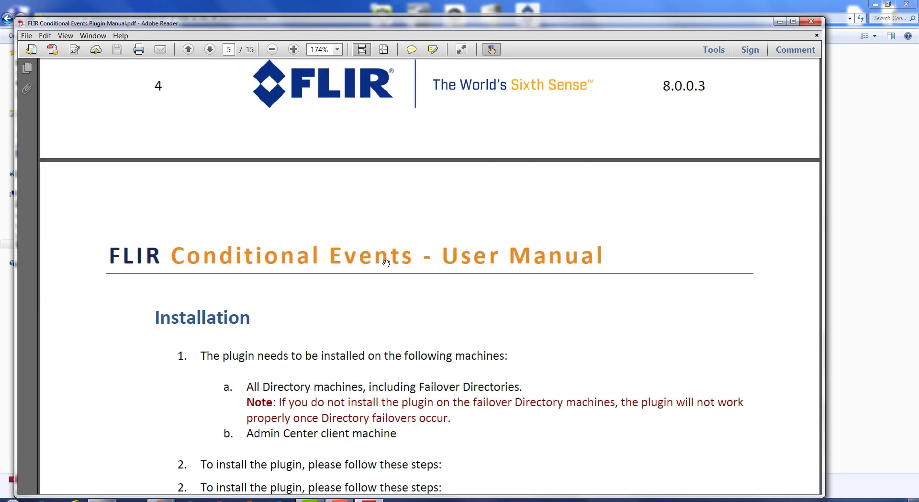
pyautogui.scroll(-3, 386, 262)
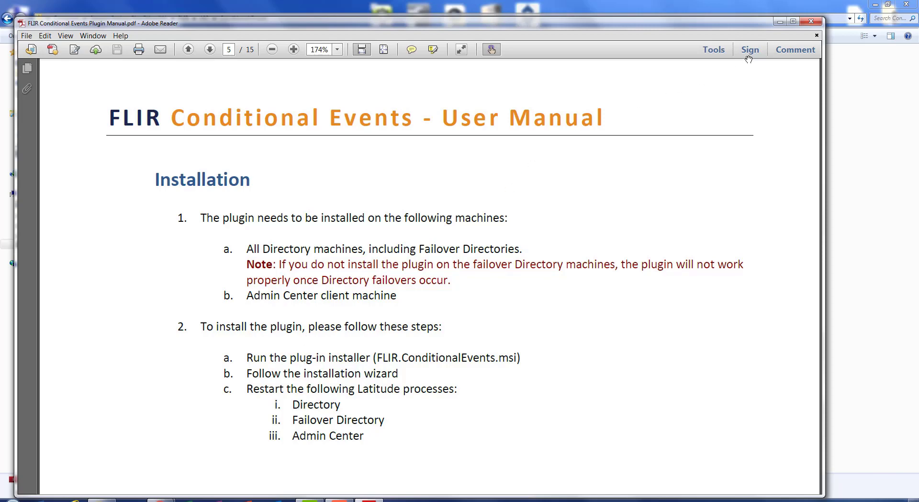
pyautogui.click(811, 22)
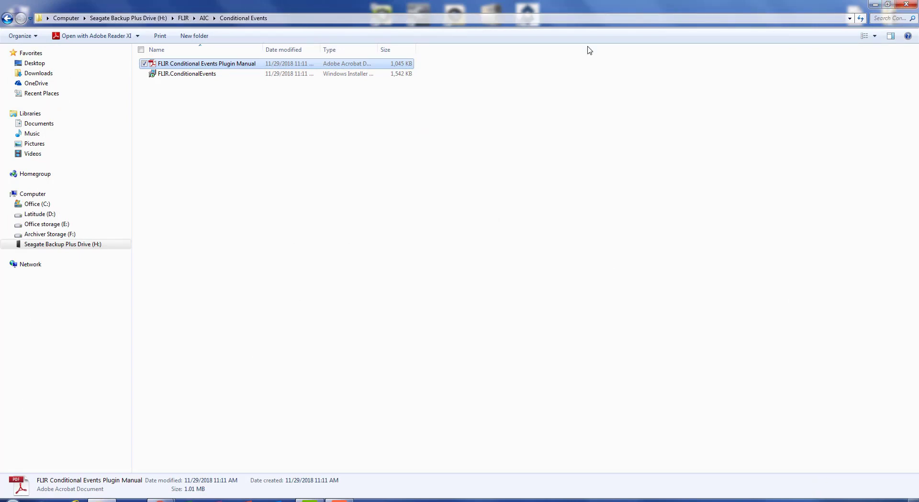
# Step: Install the FLIR Conditional Events Plugin from the FLIR.ConditionalEvents installer and close the Conditional Events folder
pyautogui.doubleClick(216, 76)
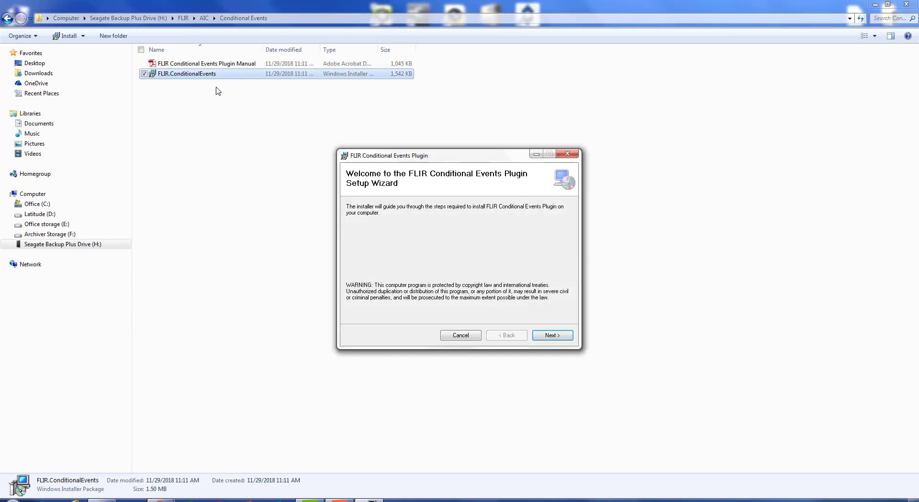
pyautogui.click(543, 337)
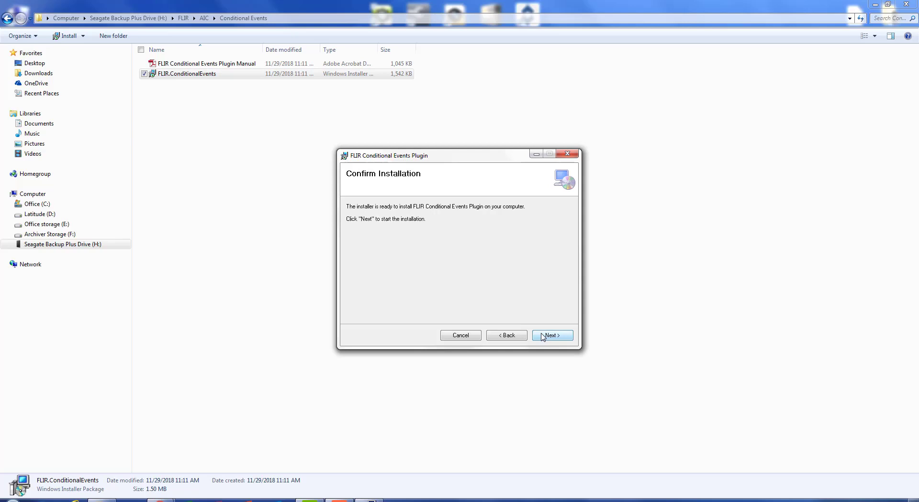
pyautogui.click(543, 337)
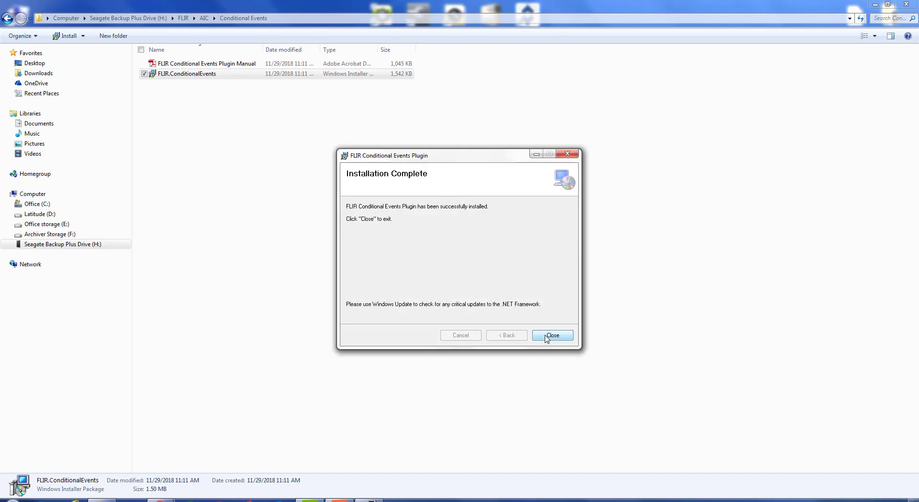
pyautogui.click(550, 335)
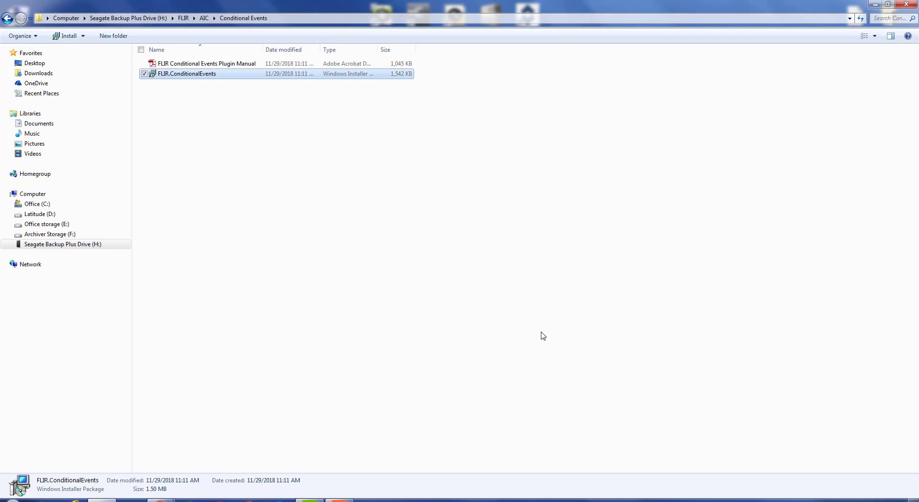
pyautogui.click(906, 4)
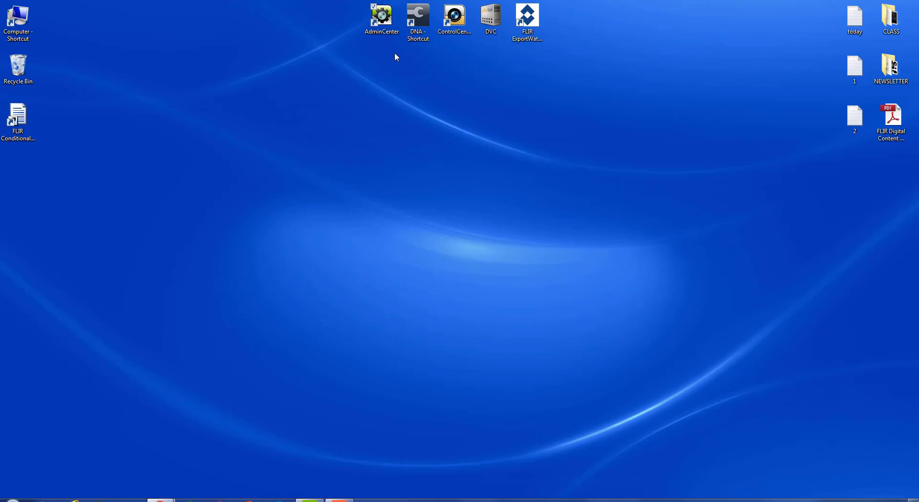
# Step: Start AdminCenter, log in as admin to the System directory and show the Logical View
pyautogui.doubleClick(385, 21)
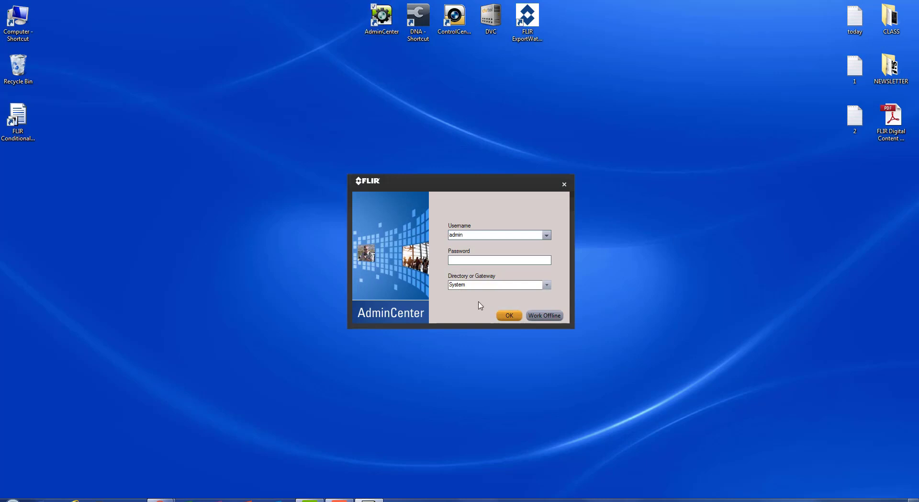
pyautogui.click(508, 315)
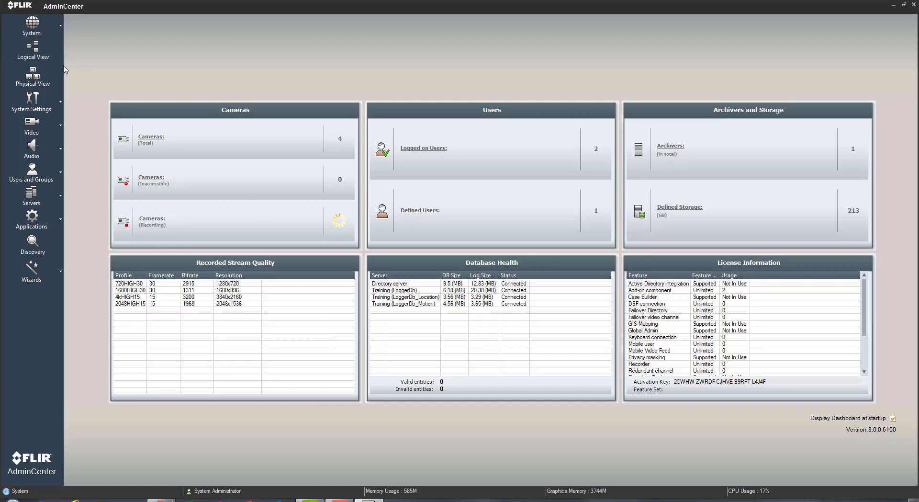
pyautogui.click(42, 56)
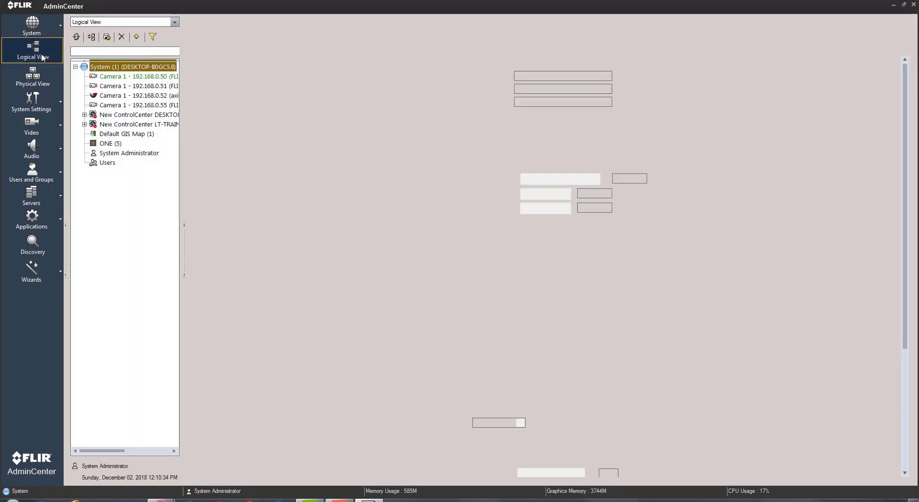
# Step: Add a conditional event to the System, naming it On Time Login with the description IT Group
pyautogui.rightClick(131, 69)
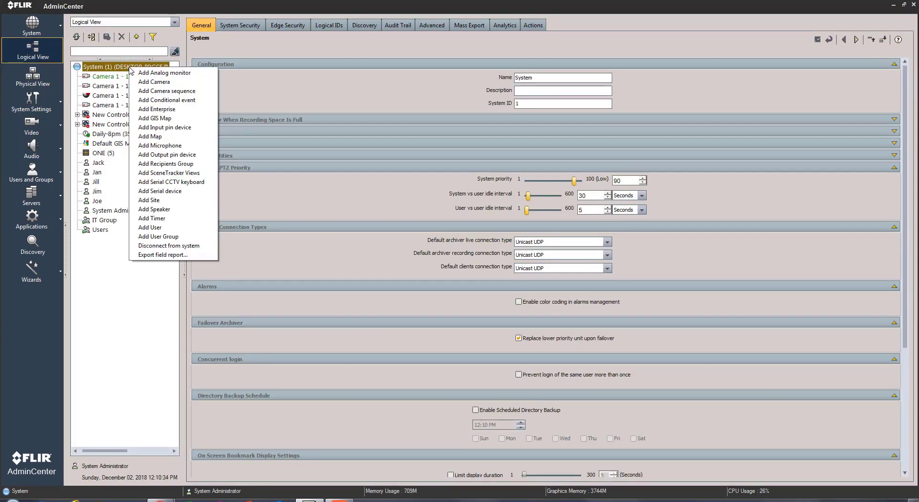
pyautogui.click(164, 103)
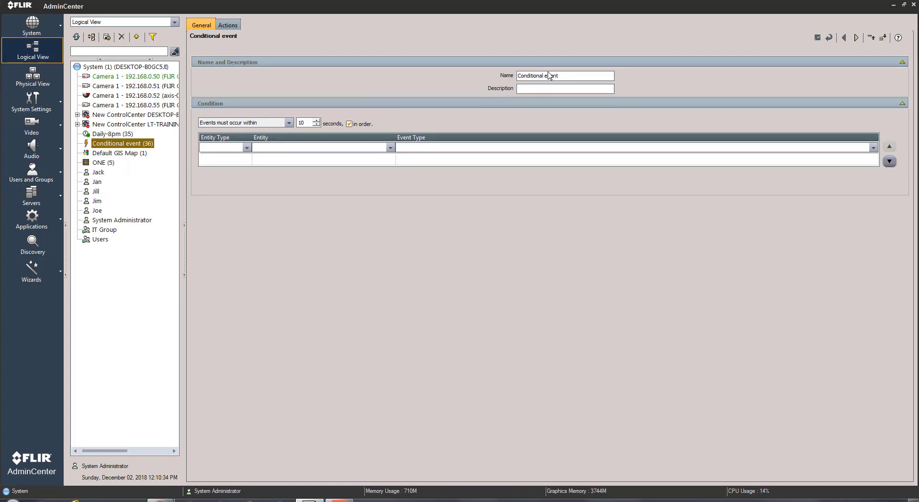
pyautogui.moveTo(563, 74); pyautogui.dragTo(516, 74)
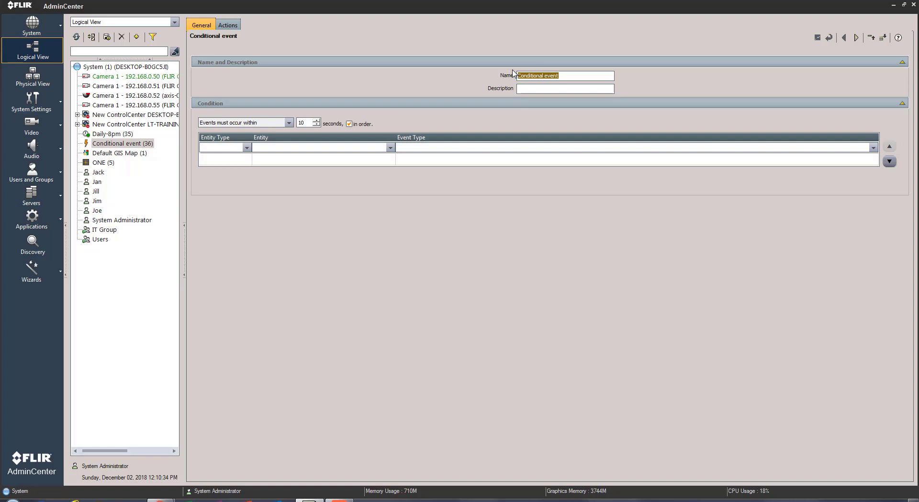
pyautogui.write('On Time Login')
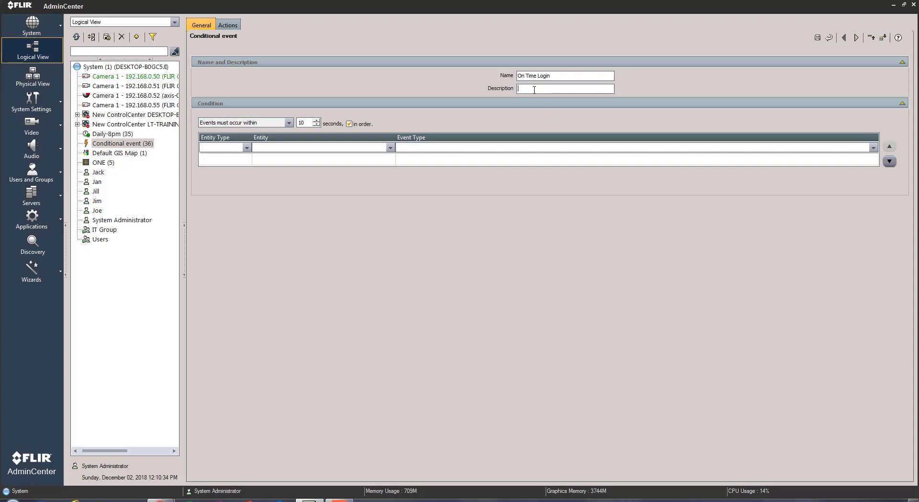
pyautogui.click(525, 89)
pyautogui.write('IT Group')
# Step: Inspect the condition's occurrence choices and switch the in-order requirement off and back on
pyautogui.click(289, 123)
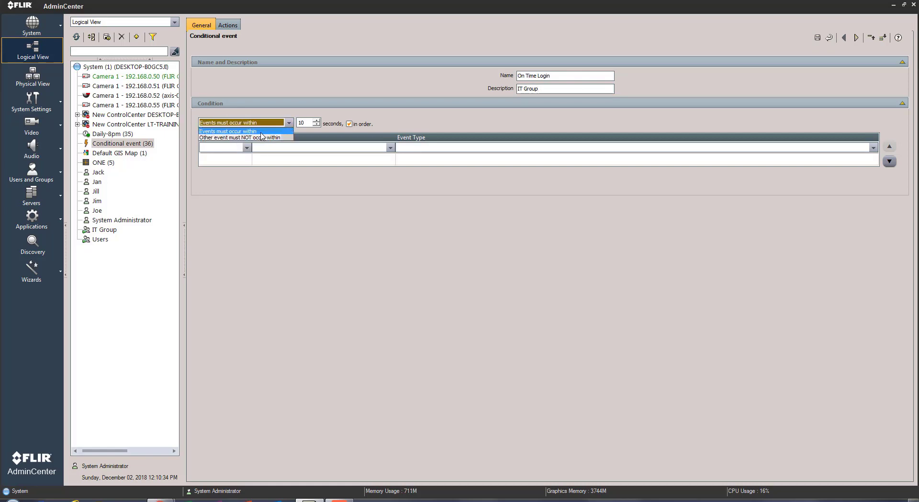
pyautogui.click(288, 124)
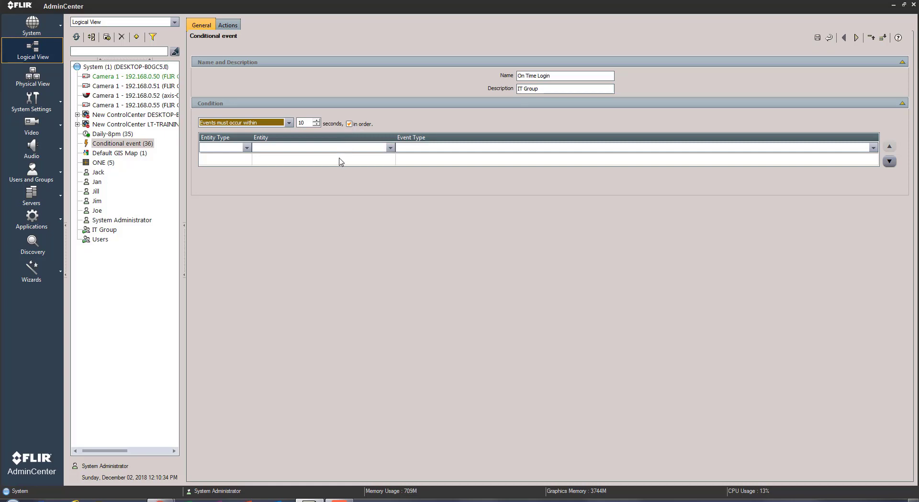
pyautogui.click(349, 124)
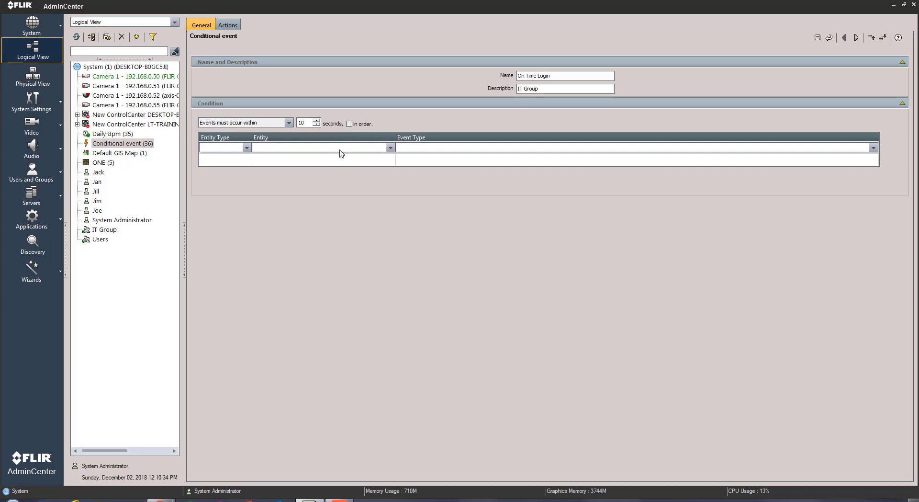
pyautogui.click(349, 124)
# Step: Set the condition to "Other event must NOT occur within" 600 seconds
pyautogui.click(290, 124)
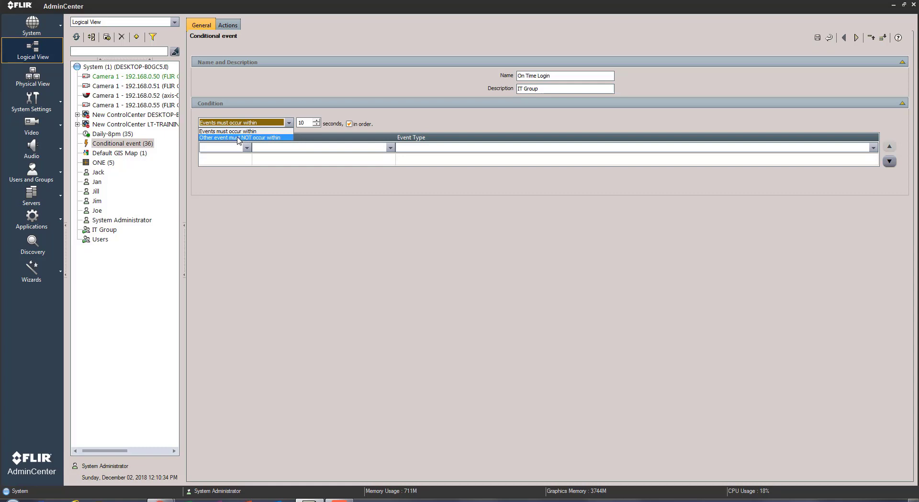
pyautogui.click(238, 138)
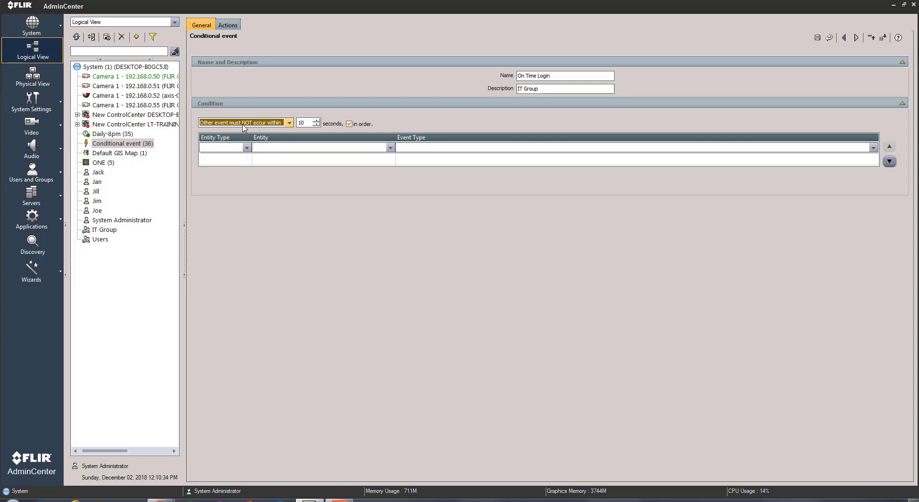
pyautogui.doubleClick(306, 123)
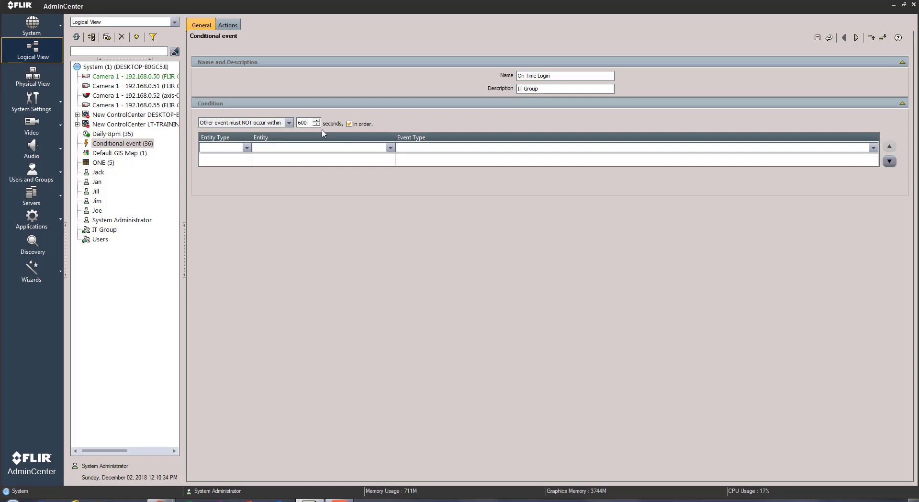
# Step: Define the condition's first event with entity type Timer, entity Daily-8pm and event type "Timer elapsed"
pyautogui.click(248, 148)
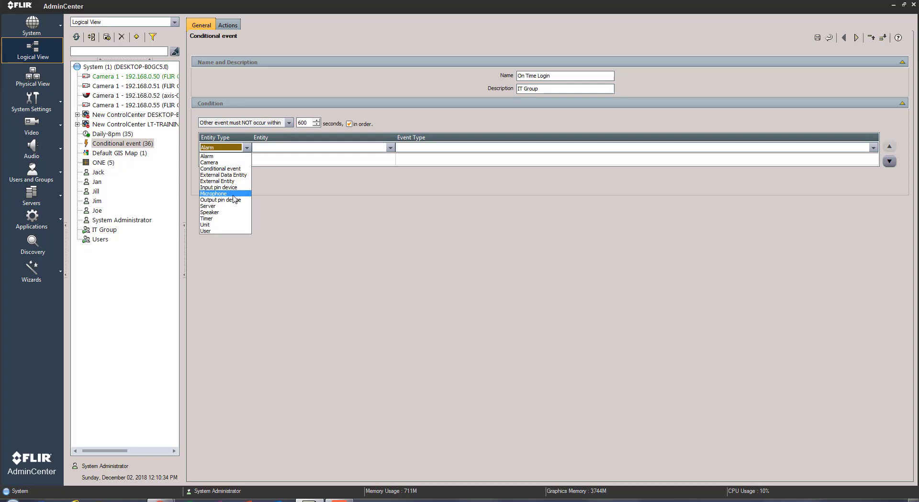
pyautogui.click(228, 220)
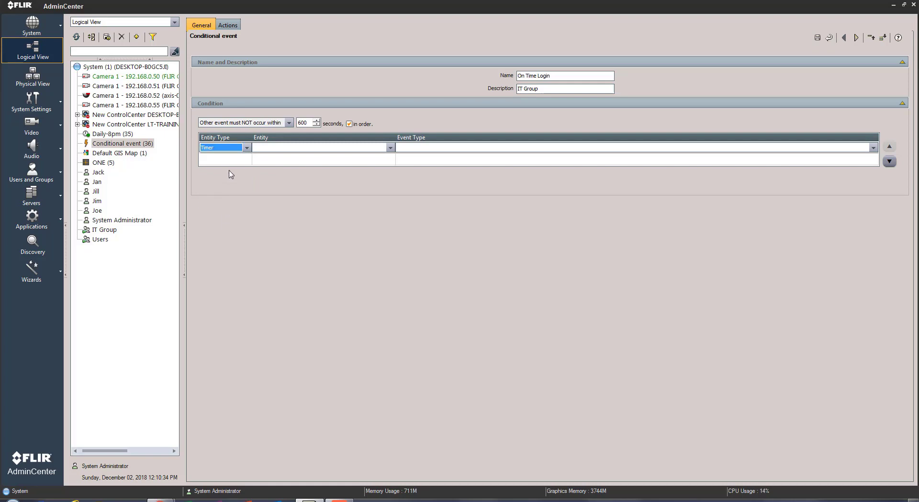
pyautogui.click(391, 147)
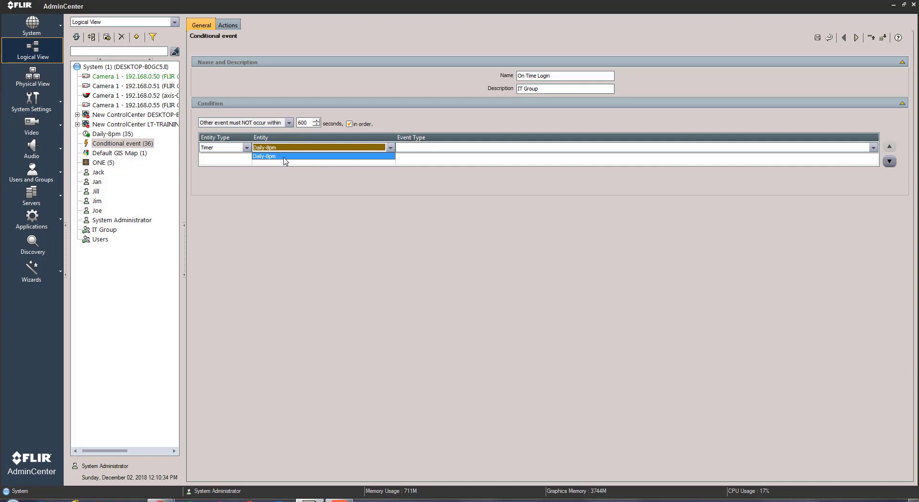
pyautogui.click(286, 156)
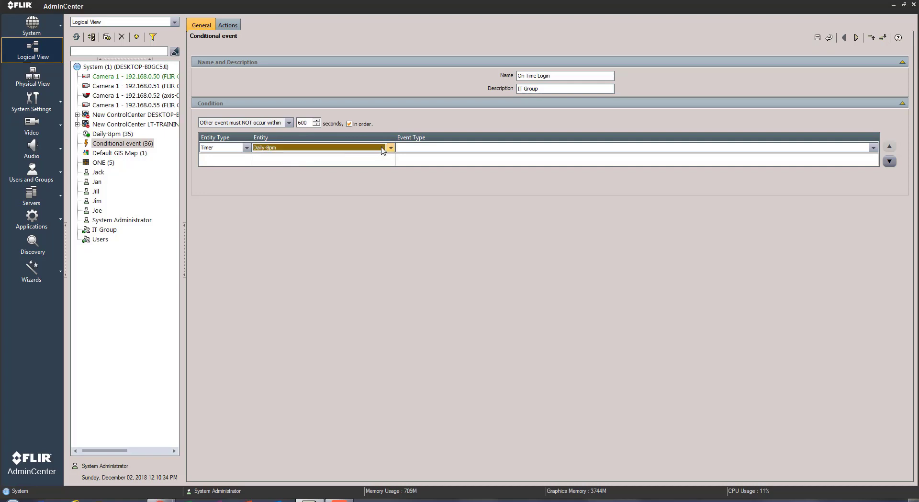
pyautogui.click(423, 148)
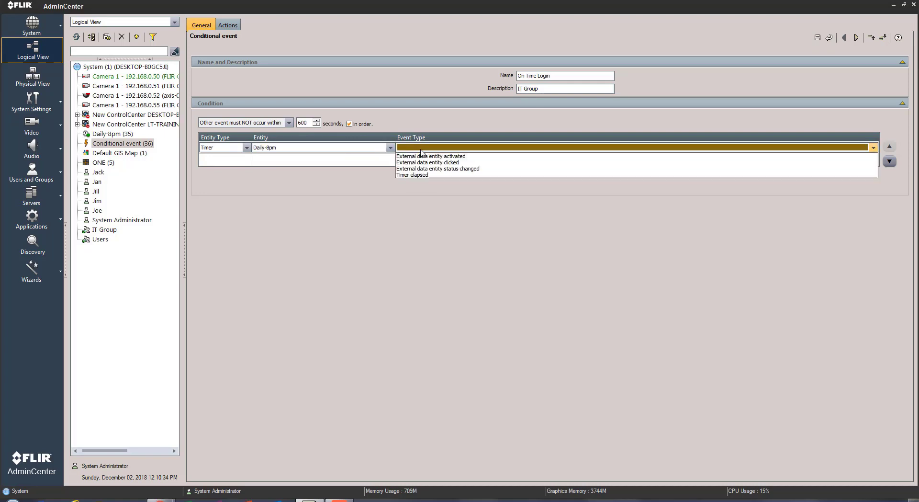
pyautogui.click(425, 175)
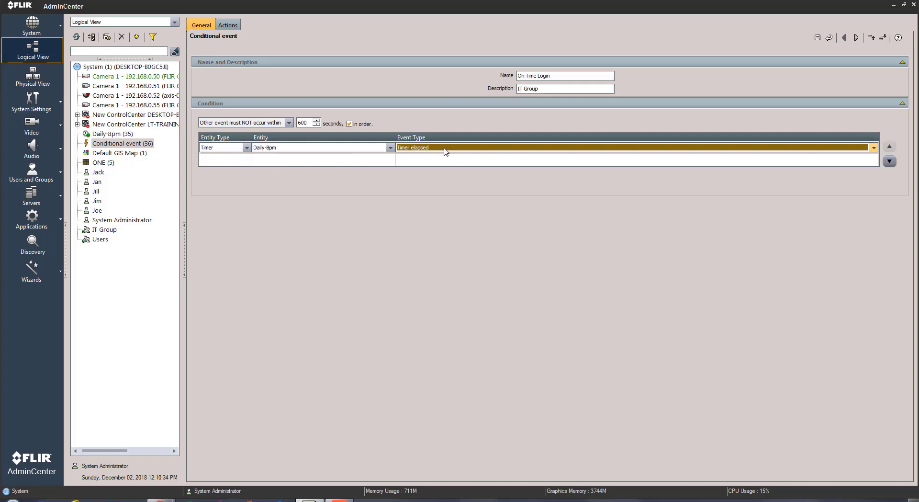
# Step: Define the second event with entity type User, the first listed user and "User has logged in", and save the conditional event
pyautogui.click(236, 160)
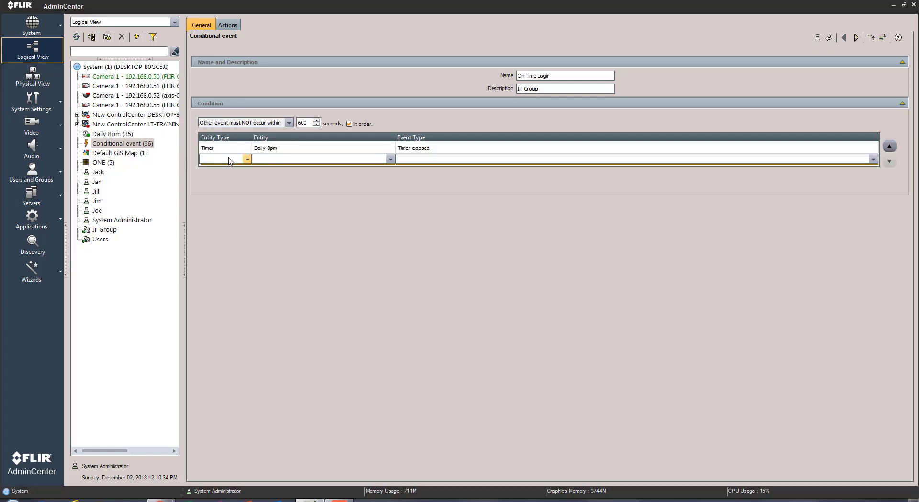
pyautogui.click(247, 160)
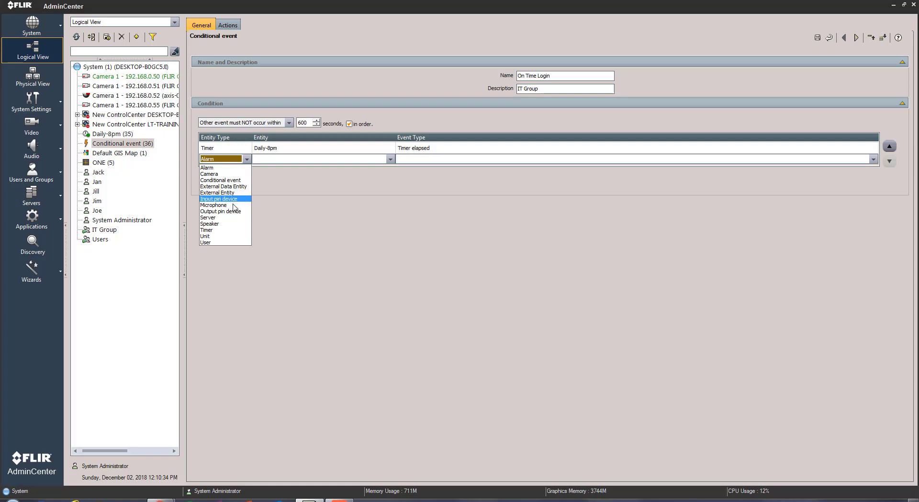
pyautogui.click(225, 242)
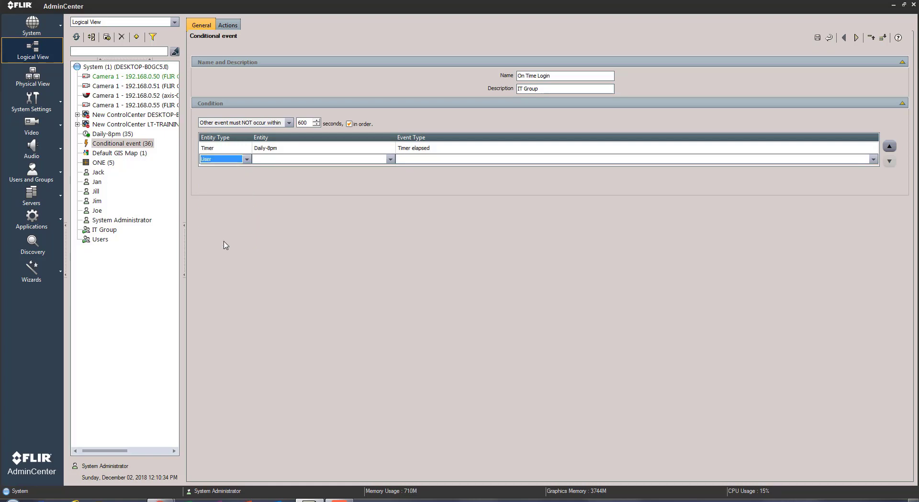
pyautogui.click(301, 159)
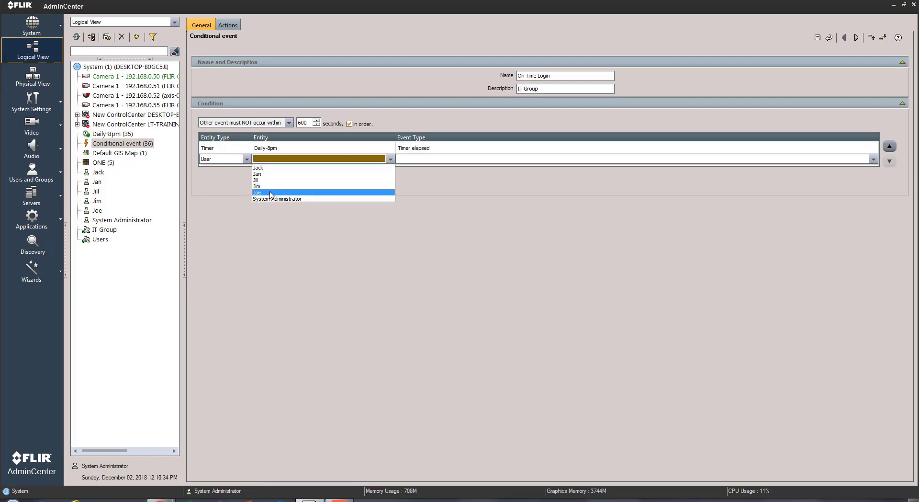
pyautogui.click(270, 169)
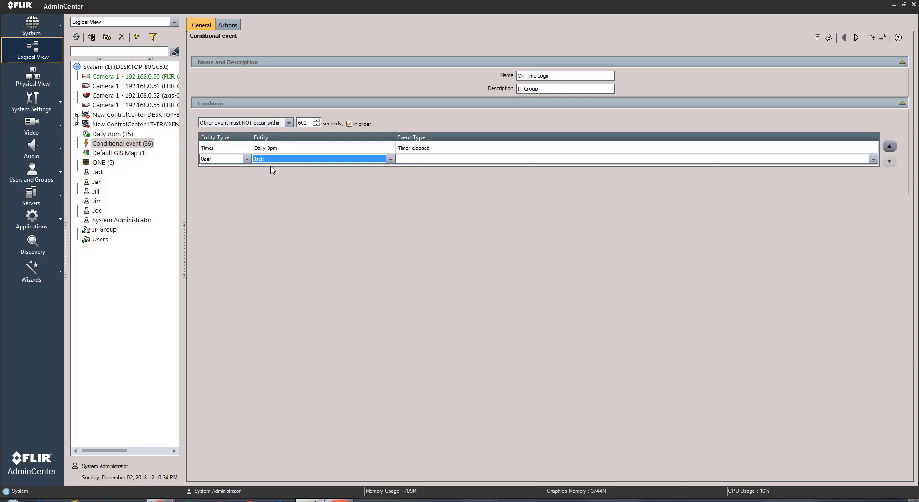
pyautogui.click(416, 159)
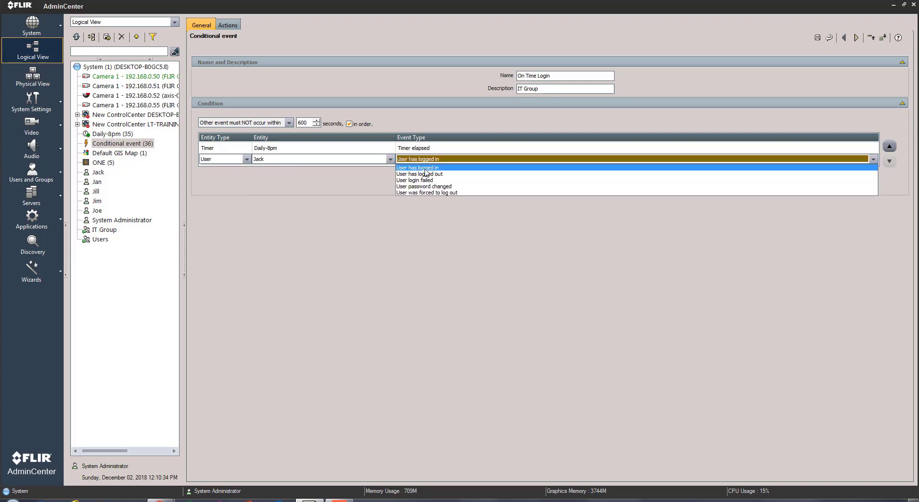
pyautogui.click(425, 168)
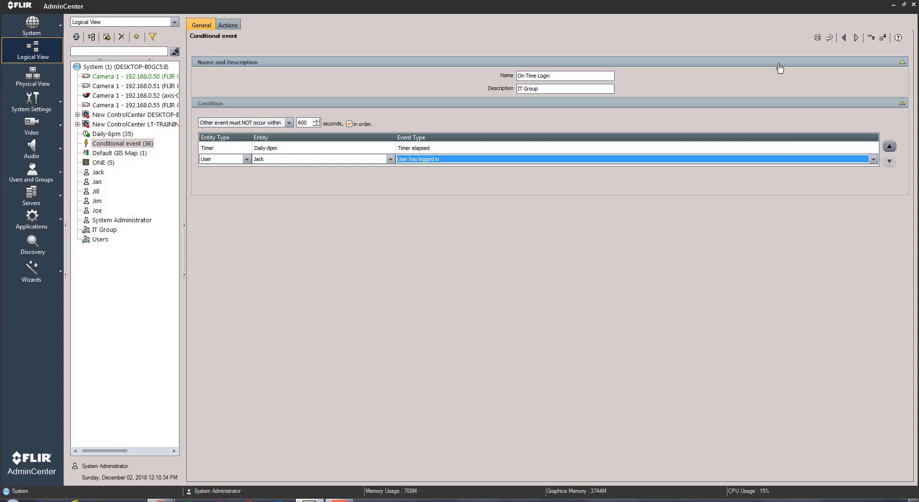
pyautogui.click(817, 38)
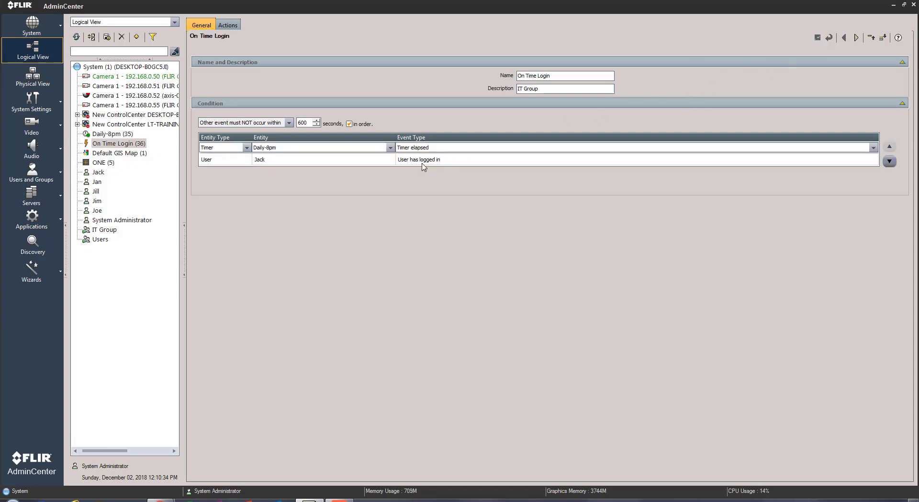
pyautogui.rightClick(126, 144)
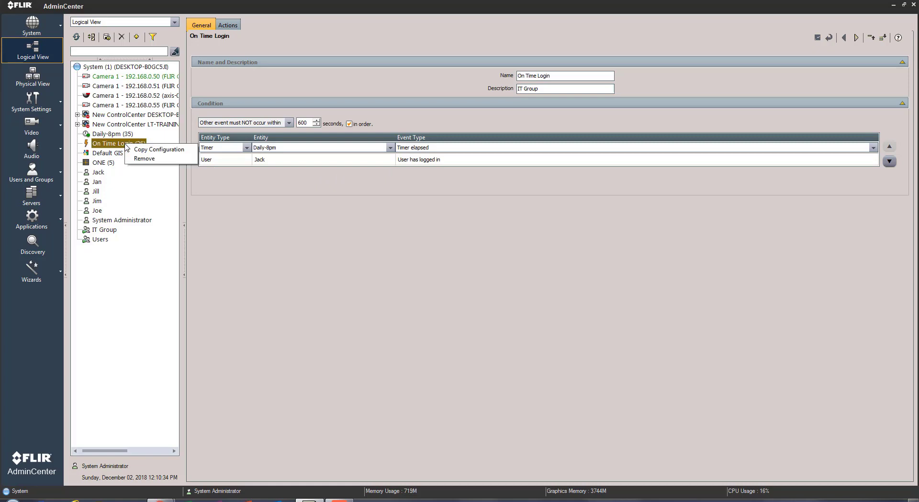
pyautogui.click(109, 145)
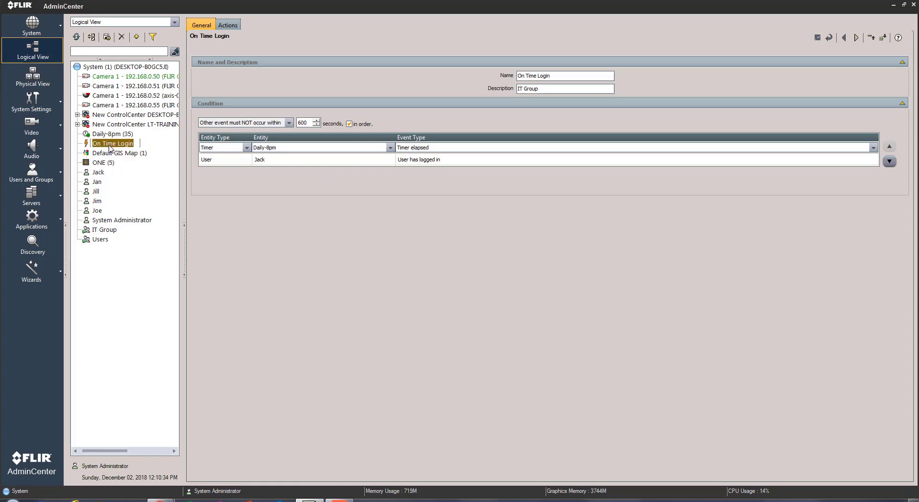
pyautogui.click(260, 223)
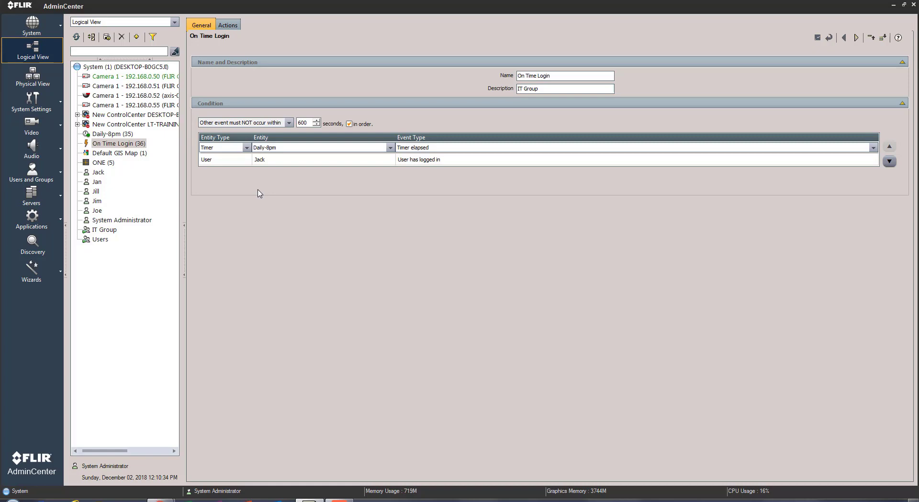
# Step: Add a "Trigger alarm" action to the "Condition met" event of On Time Login
pyautogui.click(225, 27)
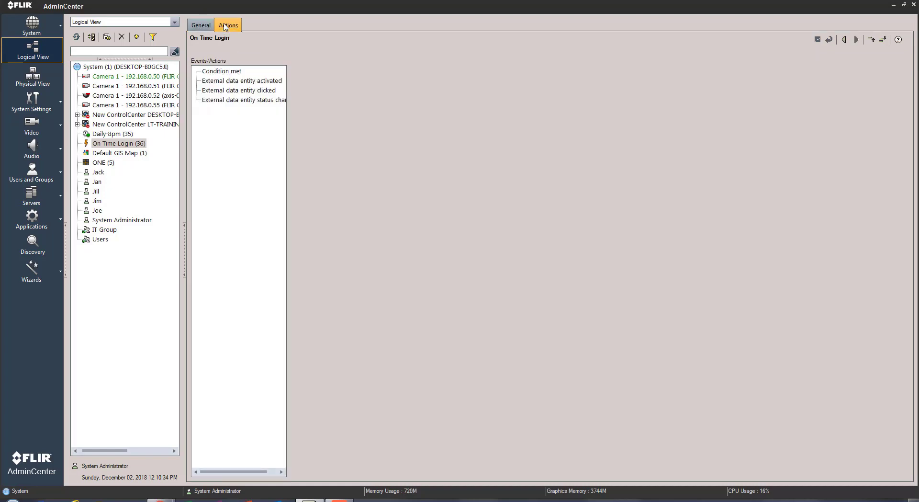
pyautogui.click(227, 73)
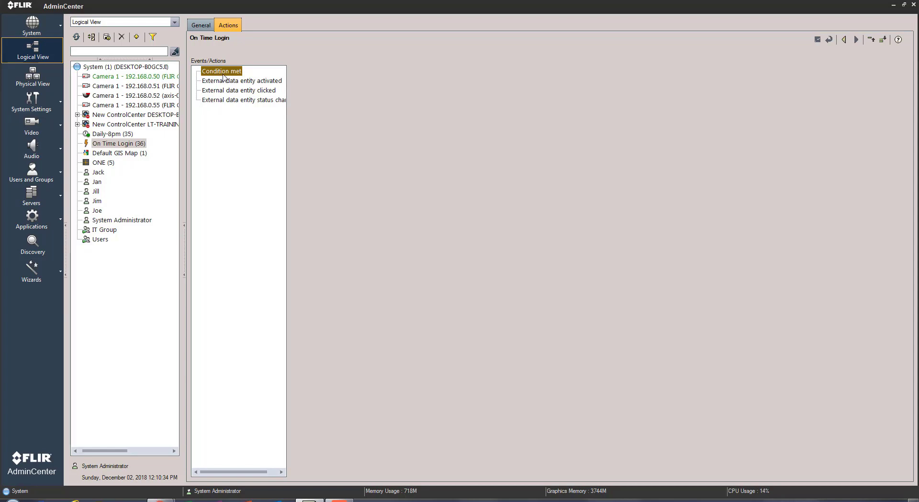
pyautogui.rightClick(228, 73)
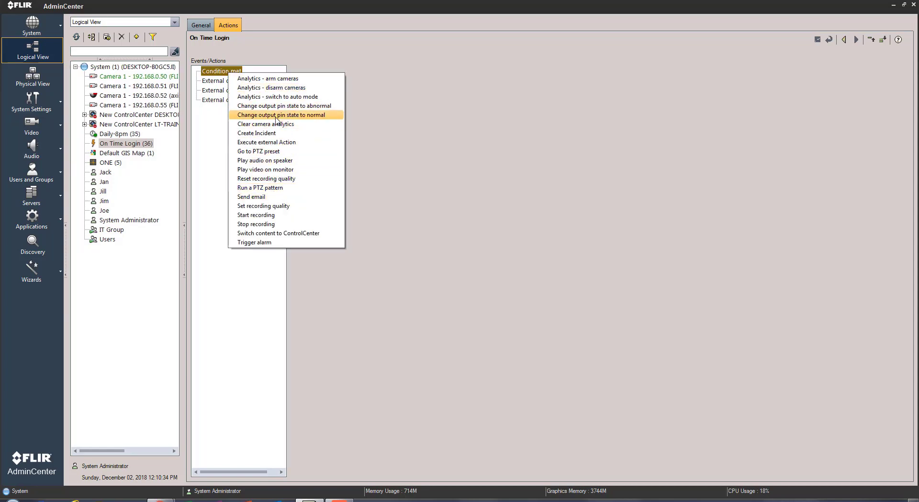
pyautogui.click(276, 243)
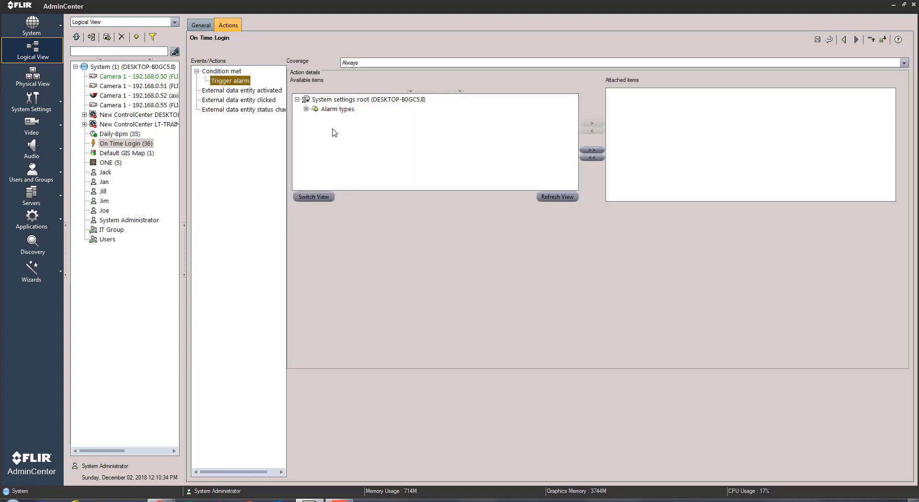
# Step: Attach the Failed To Login alarm type to the Trigger alarm action and save the configuration
pyautogui.click(306, 109)
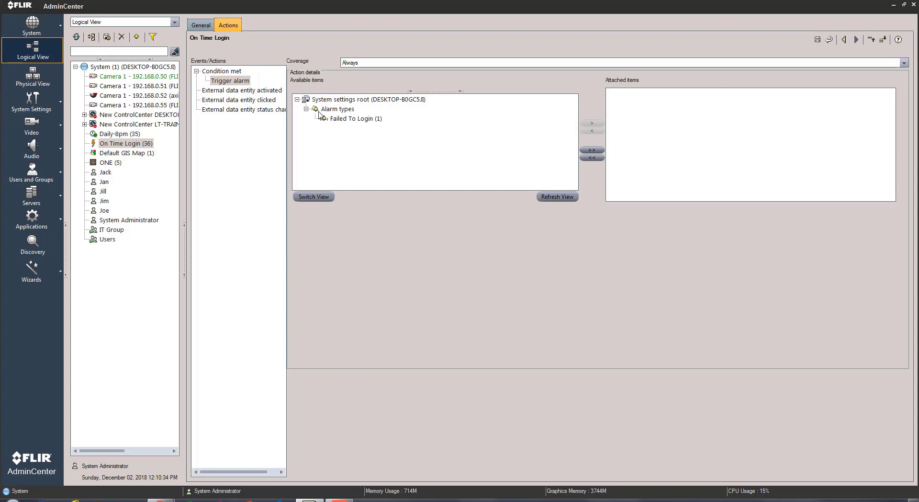
pyautogui.click(351, 119)
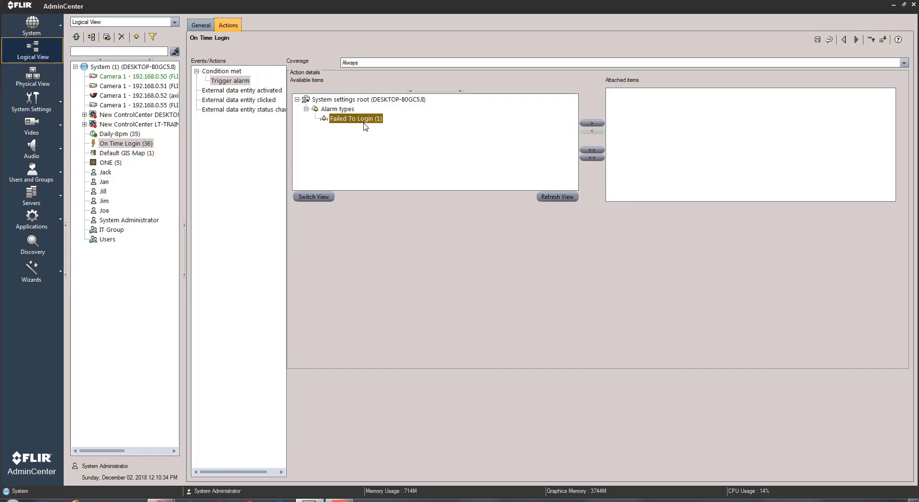
pyautogui.click(590, 124)
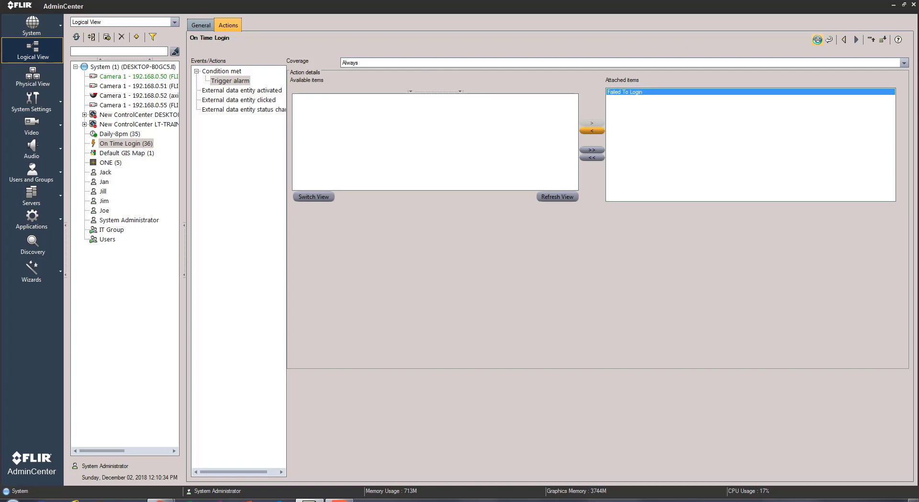
pyautogui.click(817, 40)
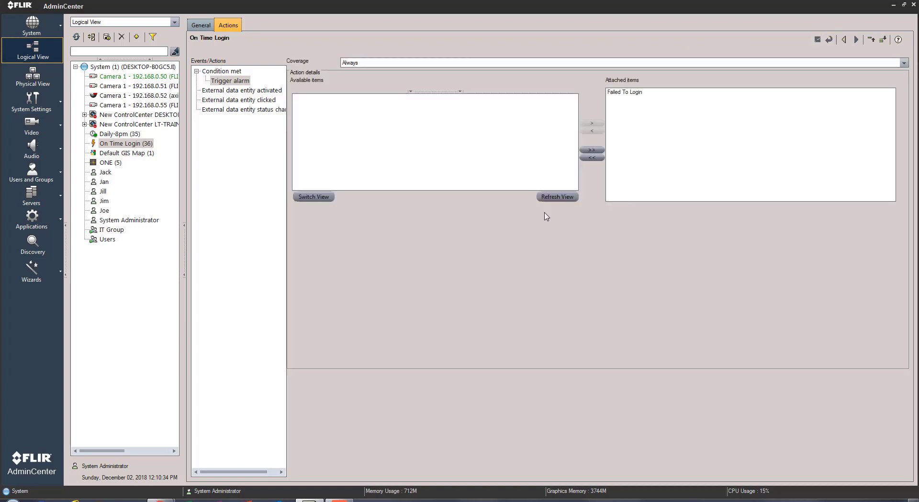